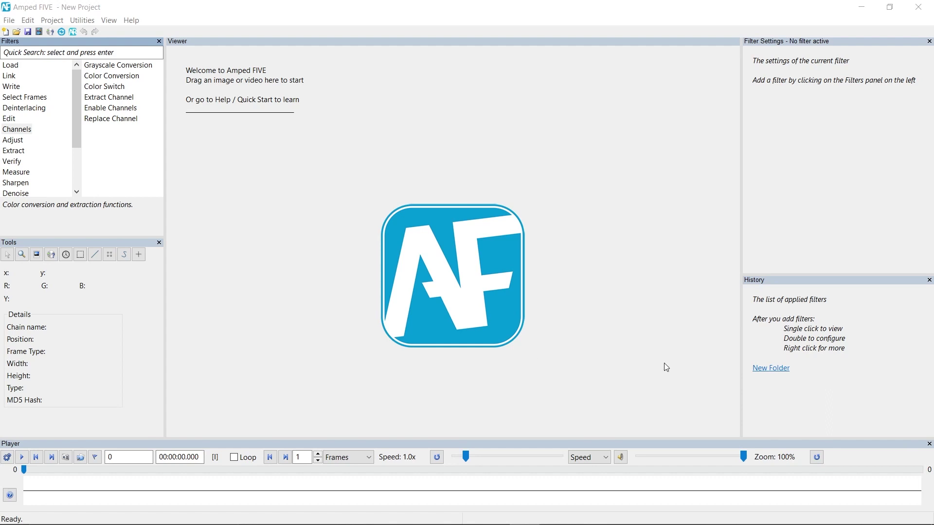
Step: Open the project car-video-20221205050117.arp from the Replay Project folder in Amped Replay
click(73, 32)
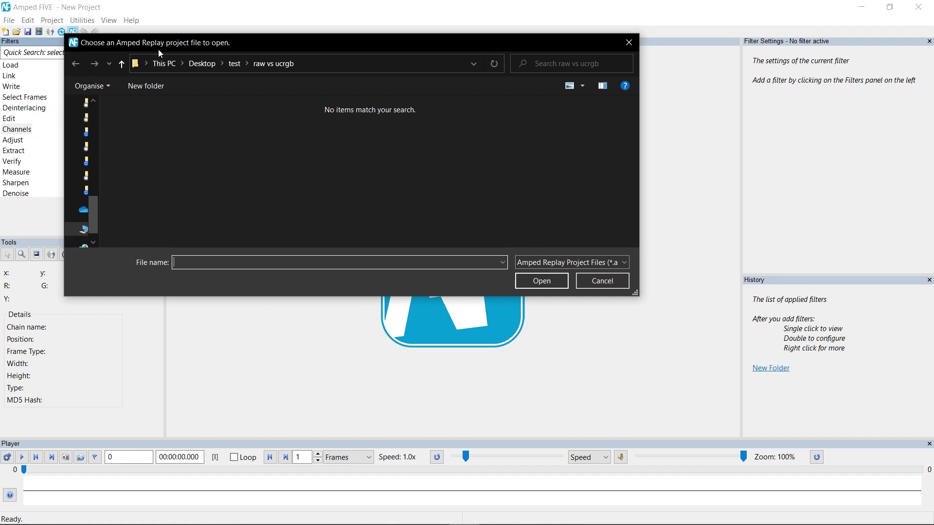
click(606, 284)
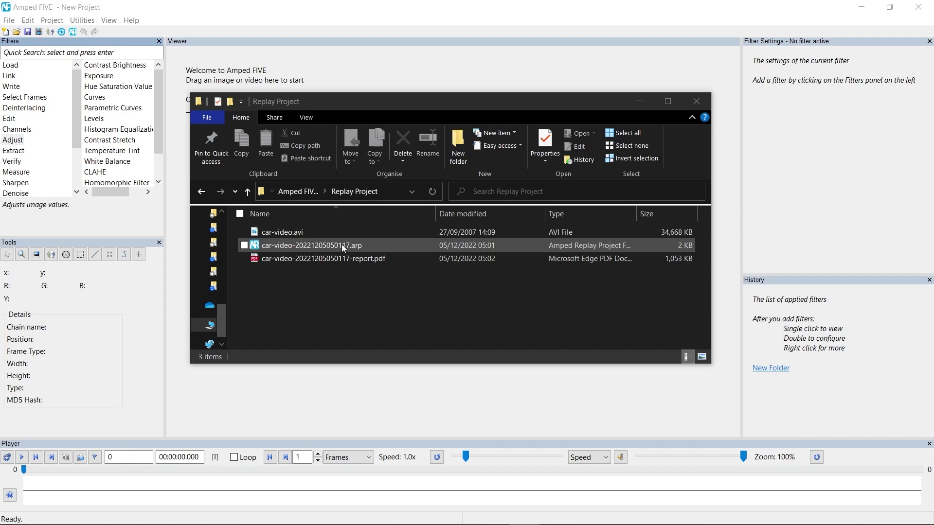
double_click(343, 247)
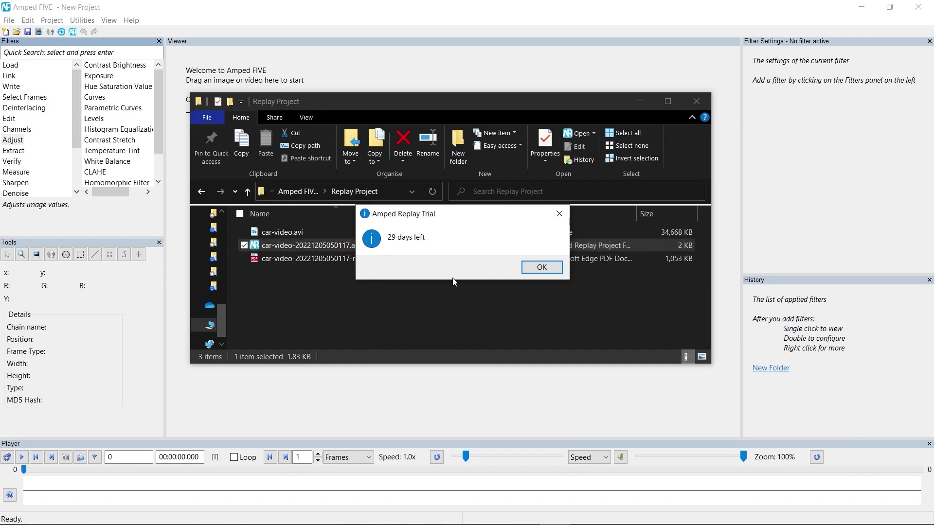
click(541, 267)
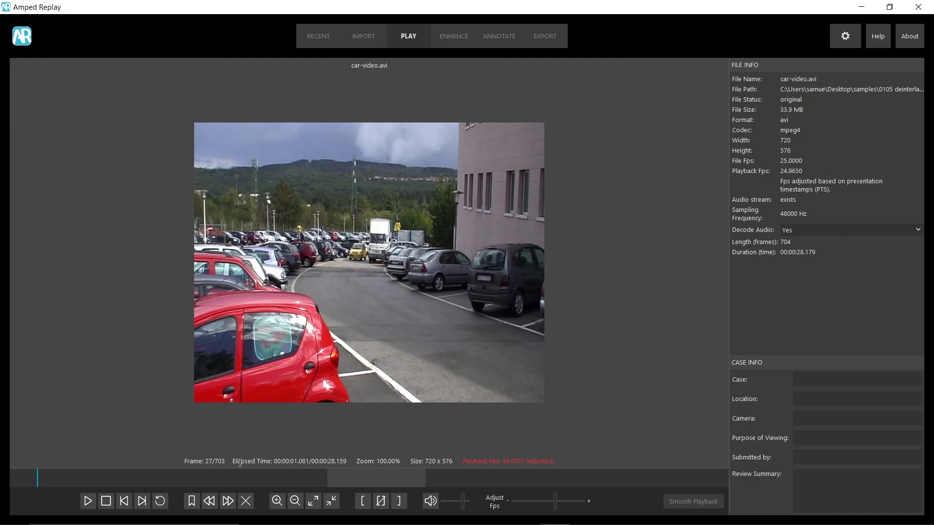
Step: Move the unprocessed car video to frame 215 and examine the yellow car at 200% zoom
scroll(357, 293, up, 2)
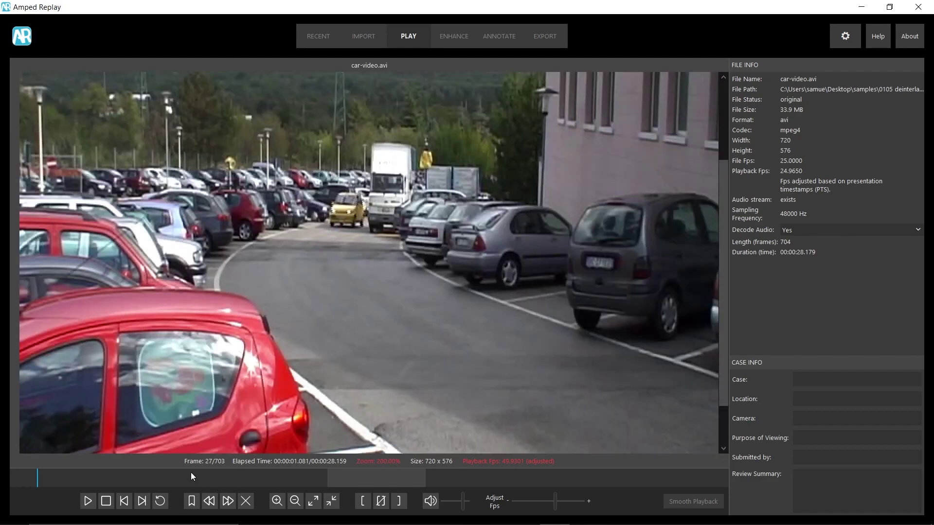
drag(190, 476, 230, 481)
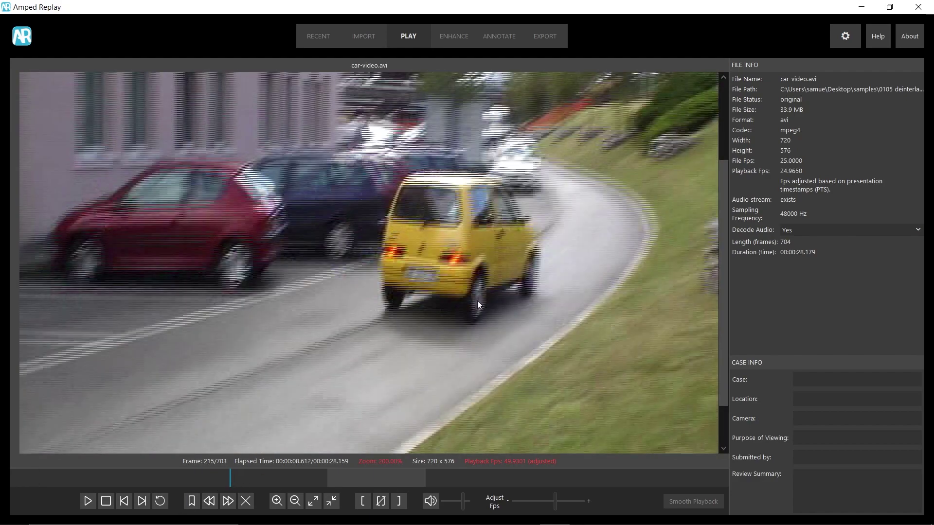
scroll(489, 253, down, 2)
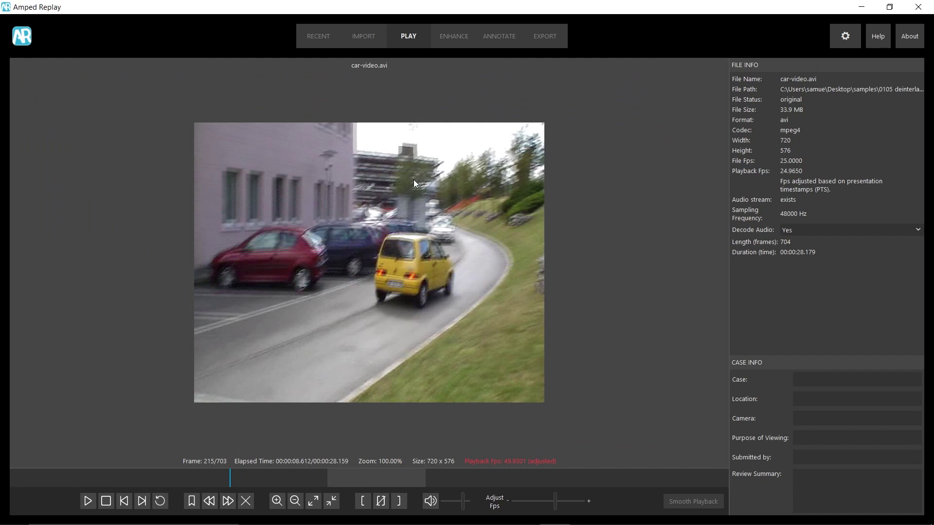
Step: Show the project's enhancements and examine the yellow car's licence plate at frame 691 of the enhanced video
click(456, 44)
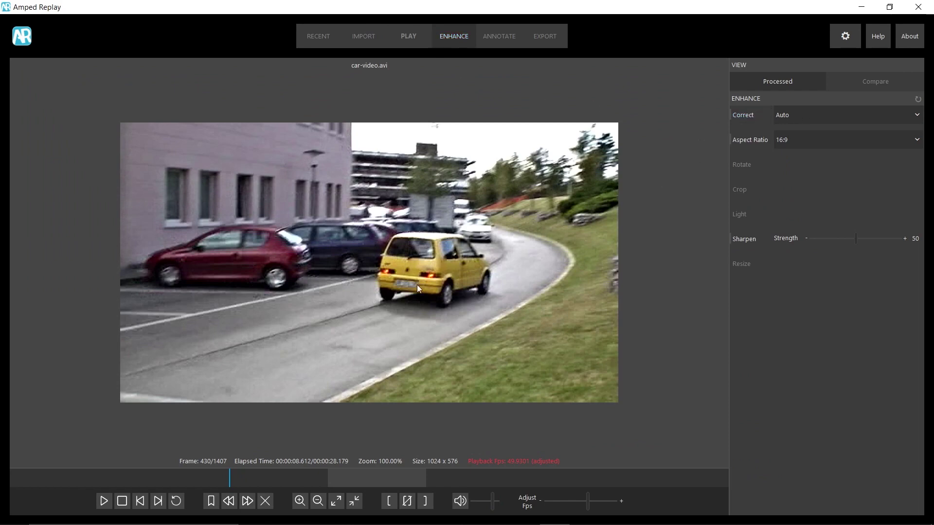
scroll(416, 284, up, 1)
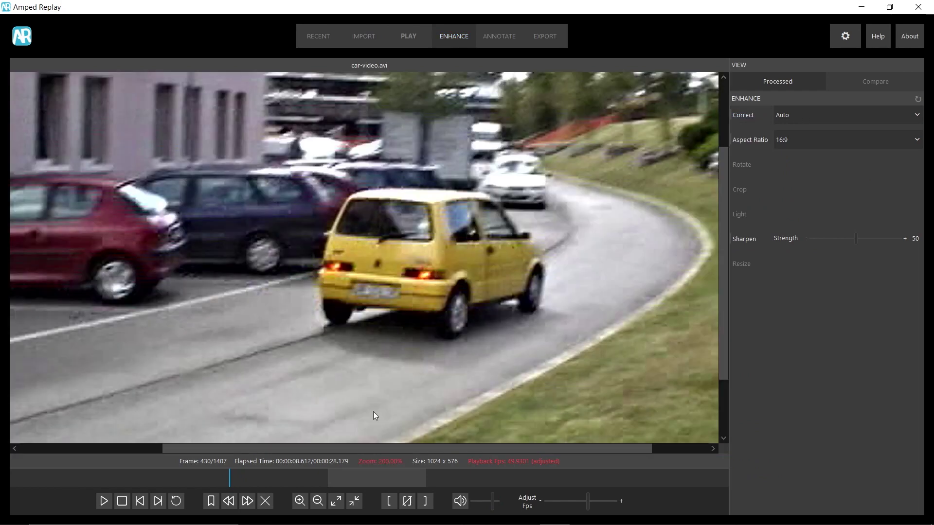
mouse_move(358, 474)
mouse_down()
mouse_move(390, 473)
mouse_move(364, 477)
mouse_up()
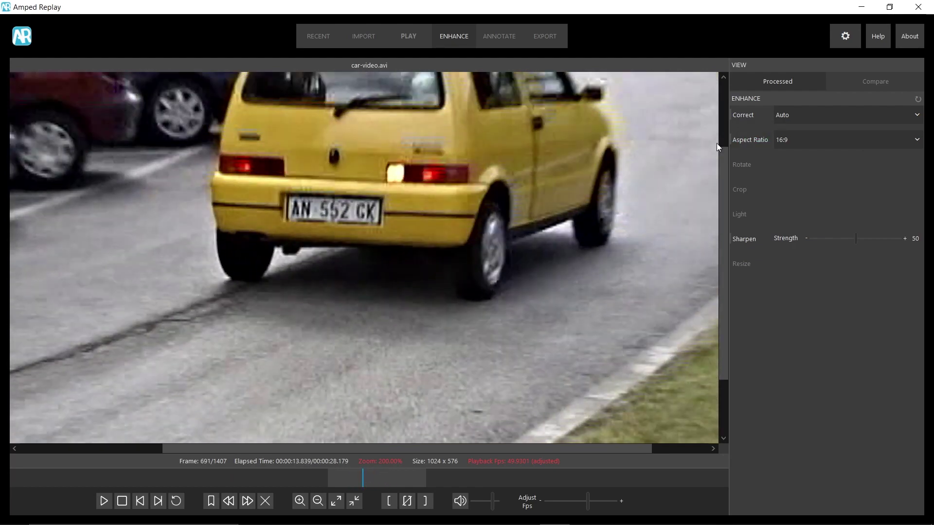
scroll(505, 215, down, 2)
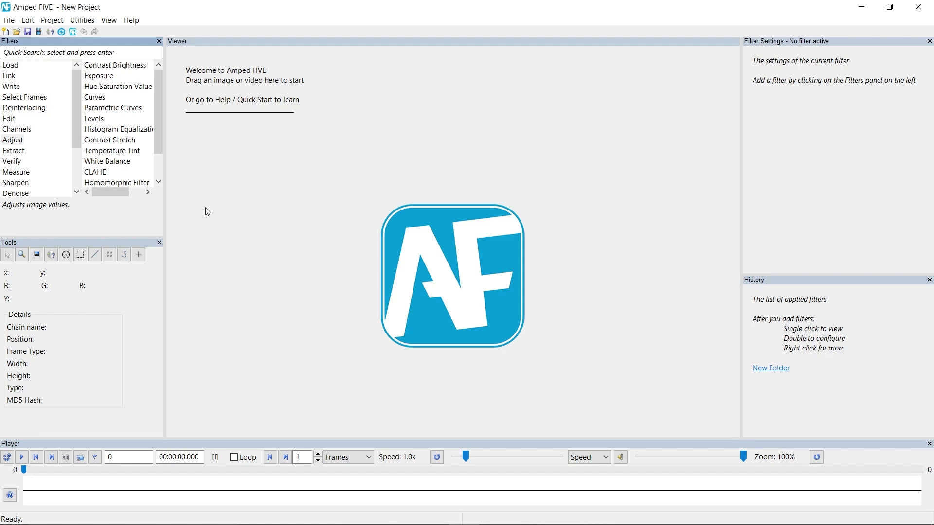
Step: Switch to Amped FIVE and open the Amped Replay project car-video-20221205050117.arp there
click(74, 33)
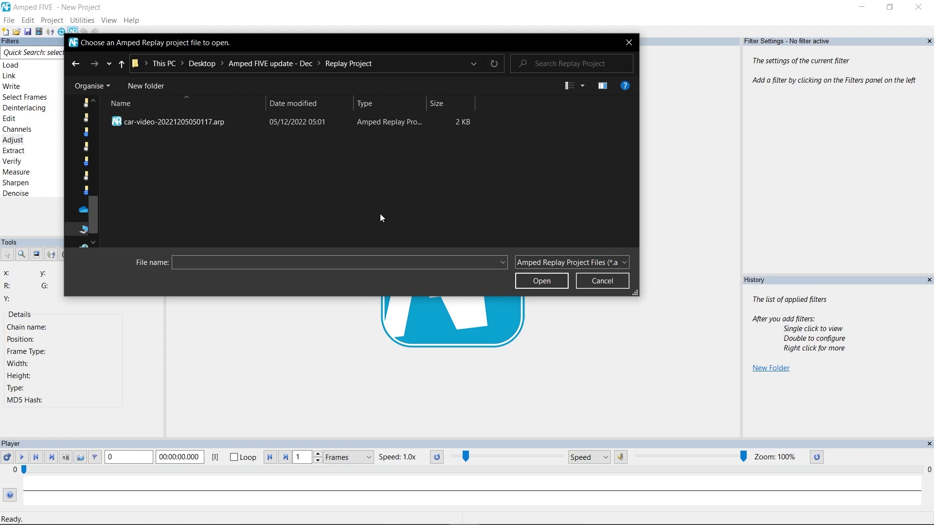
double_click(178, 124)
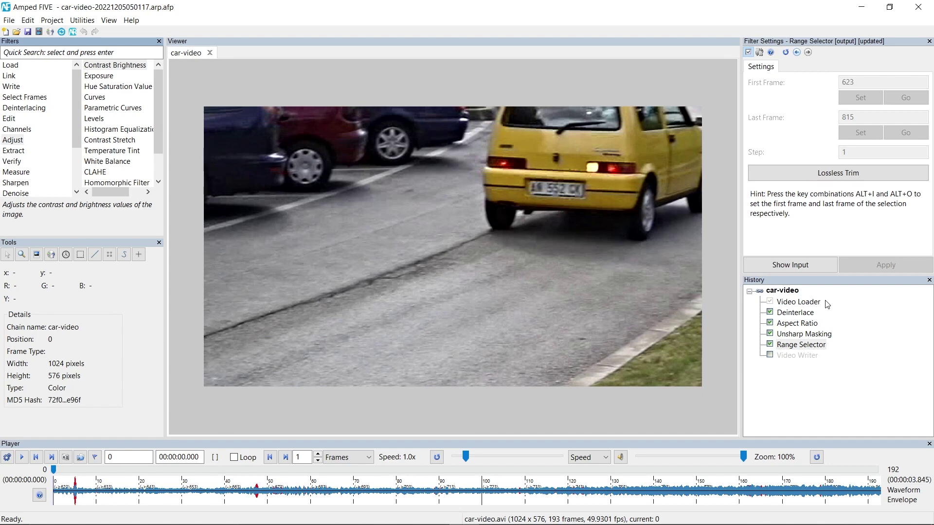
Step: Review the Video Loader, Deinterlace, Aspect Ratio, Unsharp Masking and Range Selector filters of the car-video chain and play its output
click(805, 303)
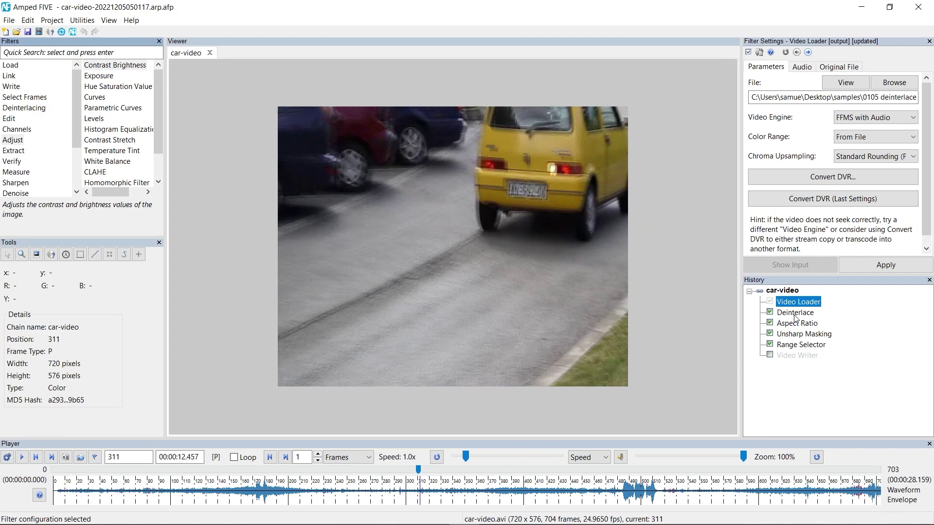
click(794, 315)
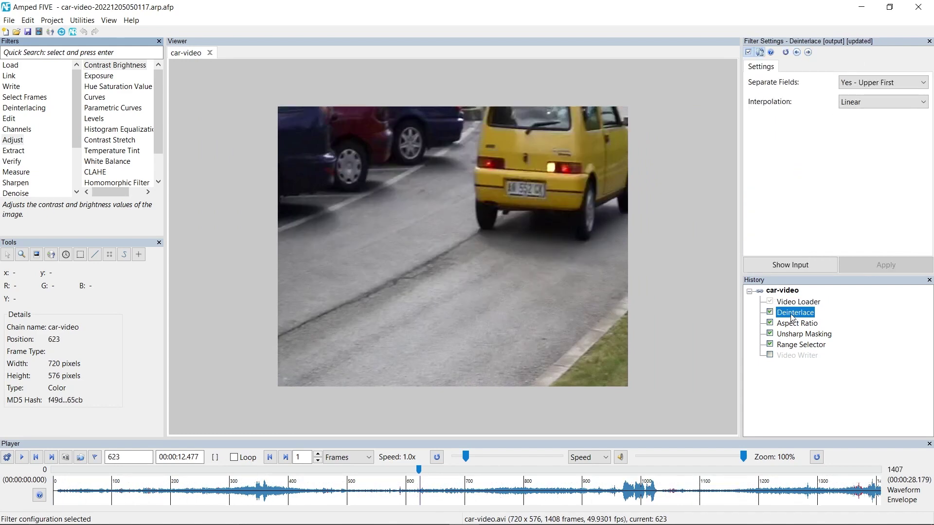
click(797, 323)
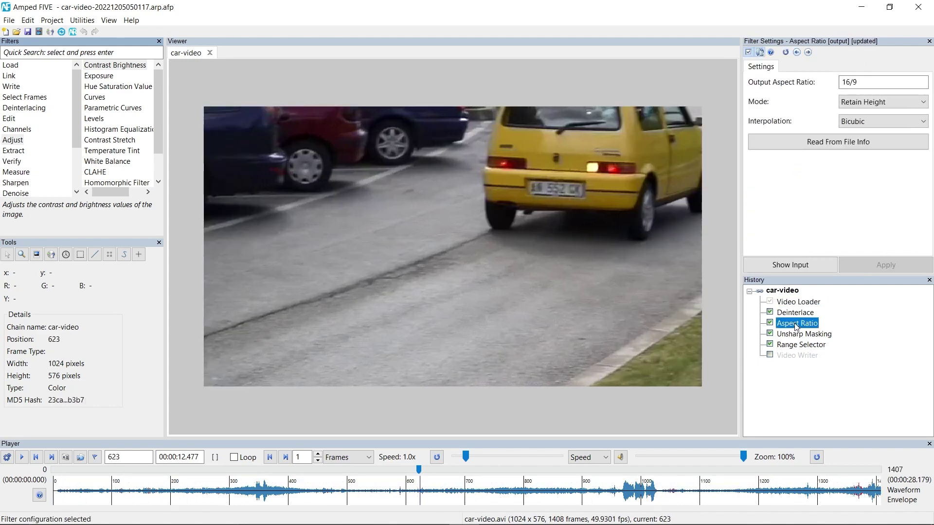
click(817, 335)
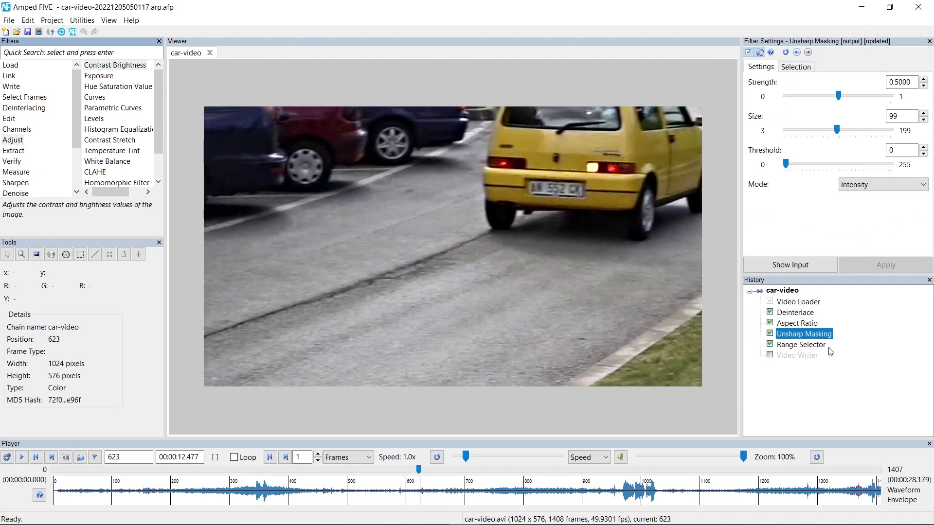
click(811, 345)
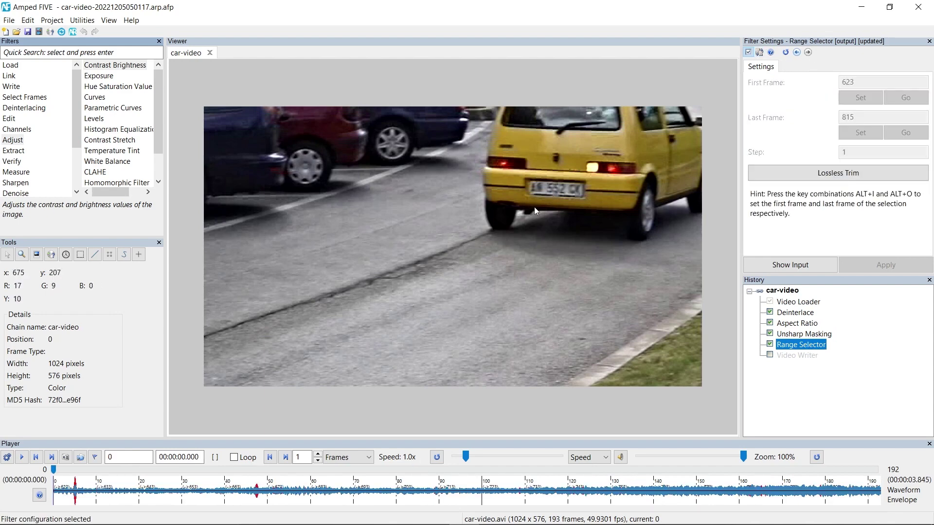
click(21, 458)
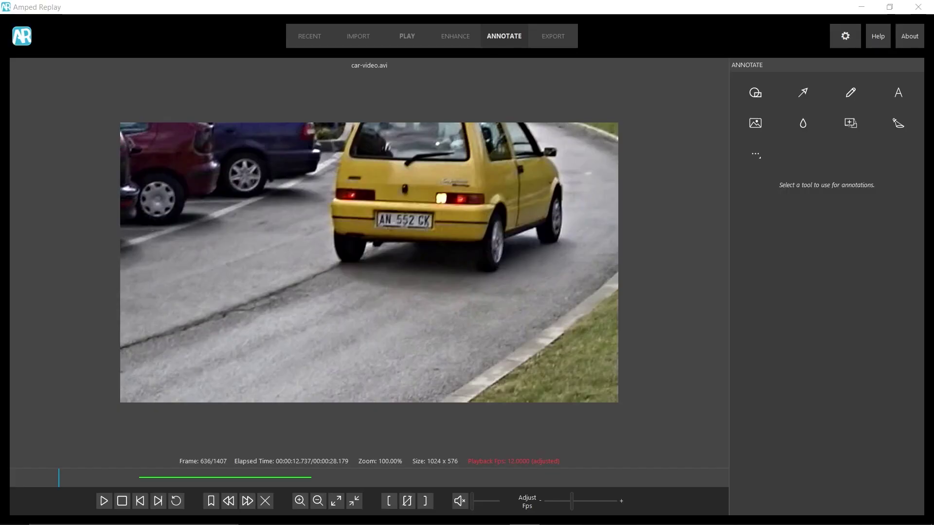
Step: Play the annotated car video in Amped Replay and its imported filter chain in Amped FIVE
key(space)
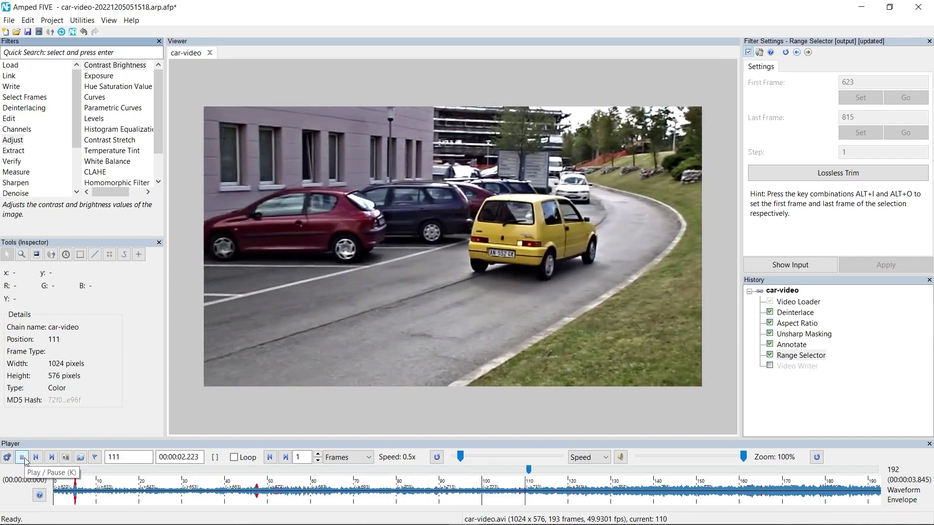
click(24, 460)
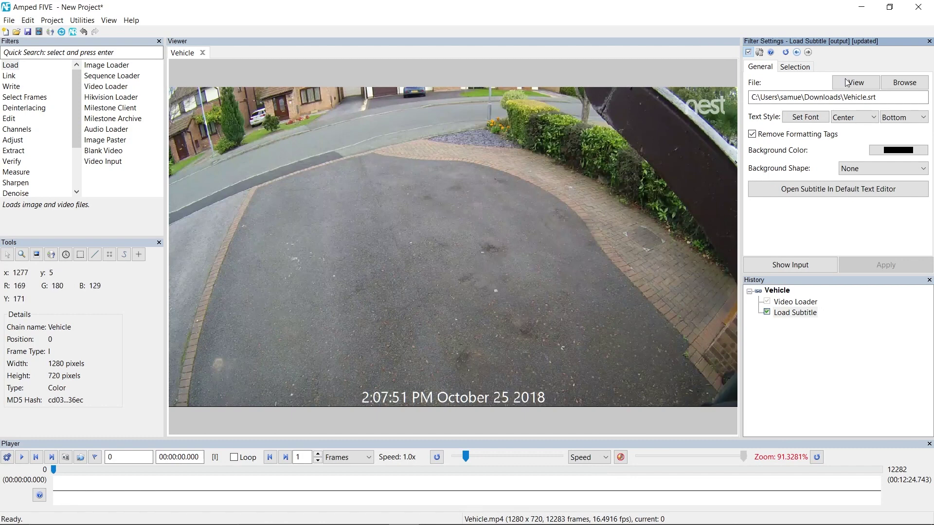
Step: Examine the font tags of Vehicle.srt in the viewer and the default text editor with Remove Formatting Tags temporarily off
click(752, 134)
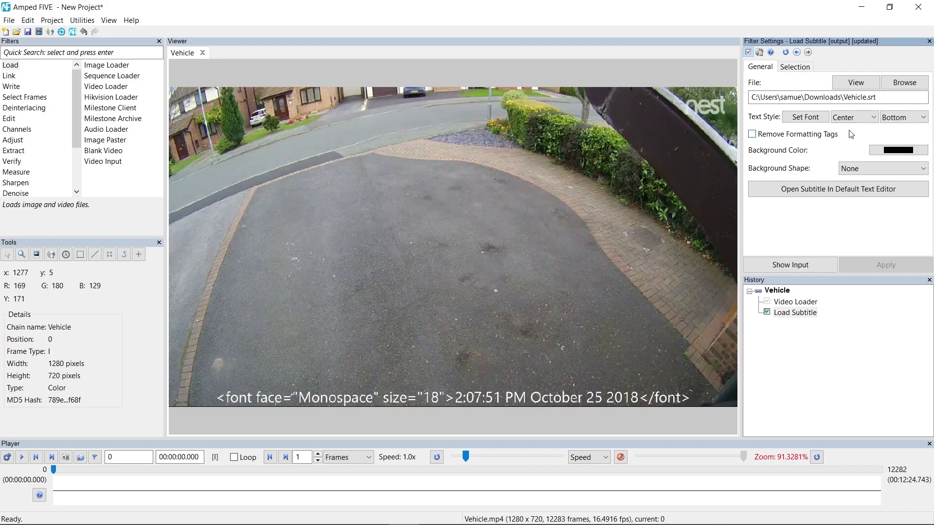
click(806, 195)
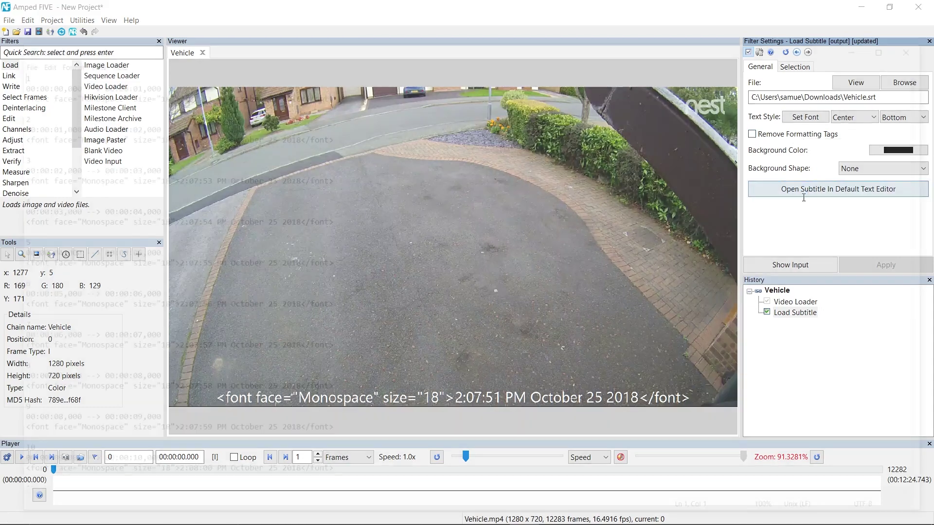
drag(7, 88, 329, 92)
drag(333, 135, 6, 135)
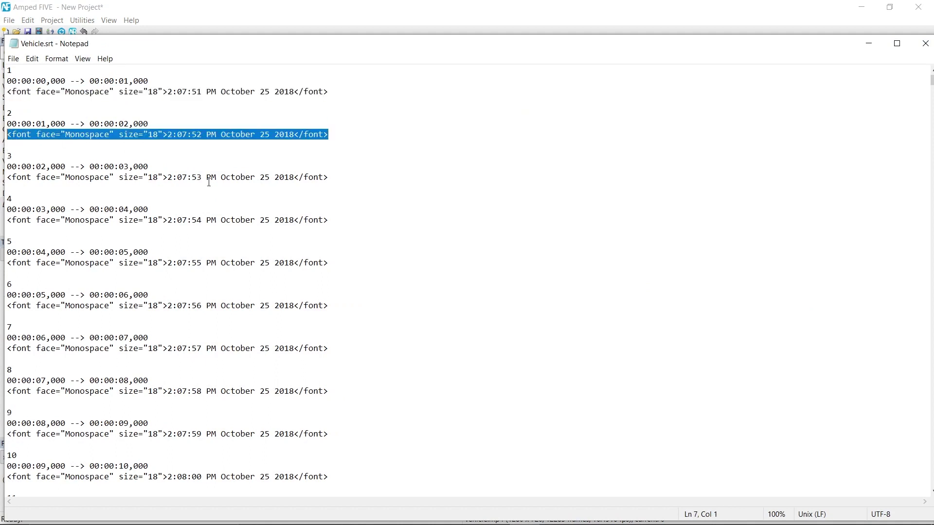
drag(335, 181, 2, 172)
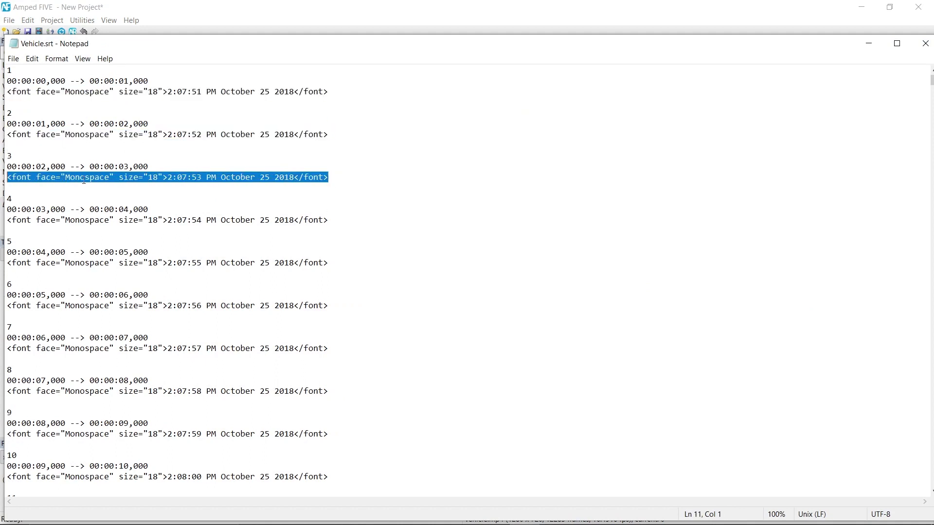
drag(361, 224, 12, 220)
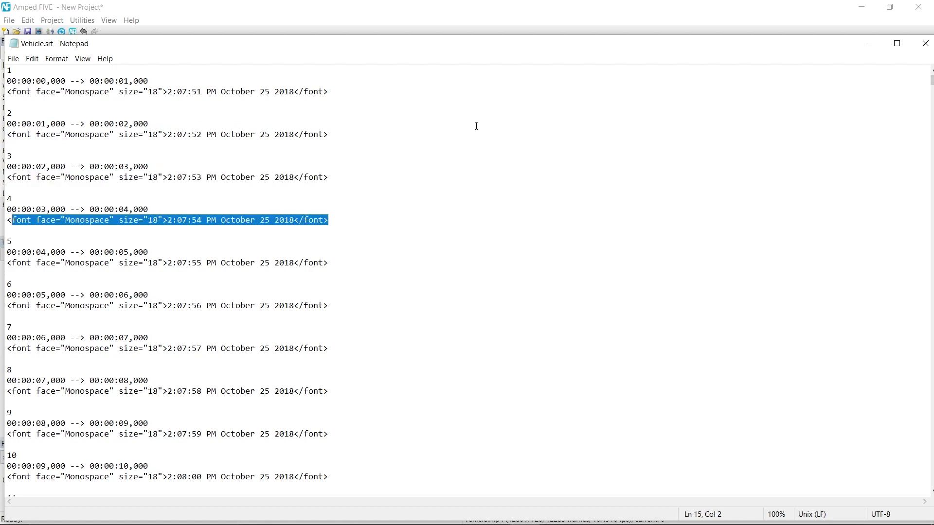
click(925, 44)
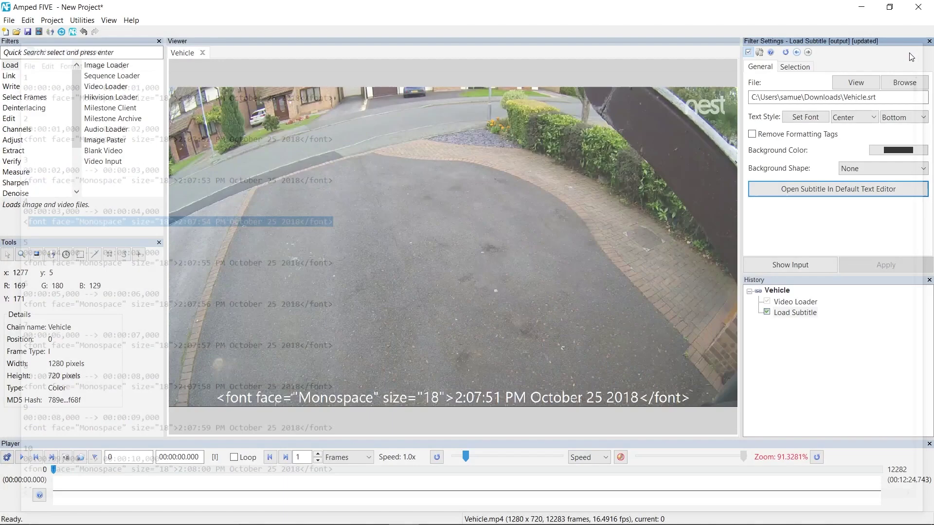
click(753, 135)
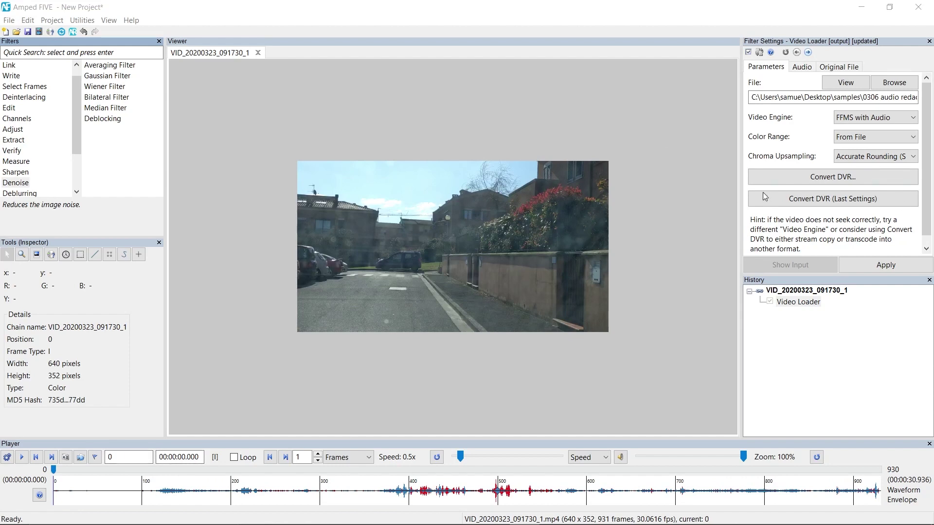
Step: Save a Convert DVR configuration with MKV output and the H265 codec as "config 1", and leave the dialog without converting
click(773, 178)
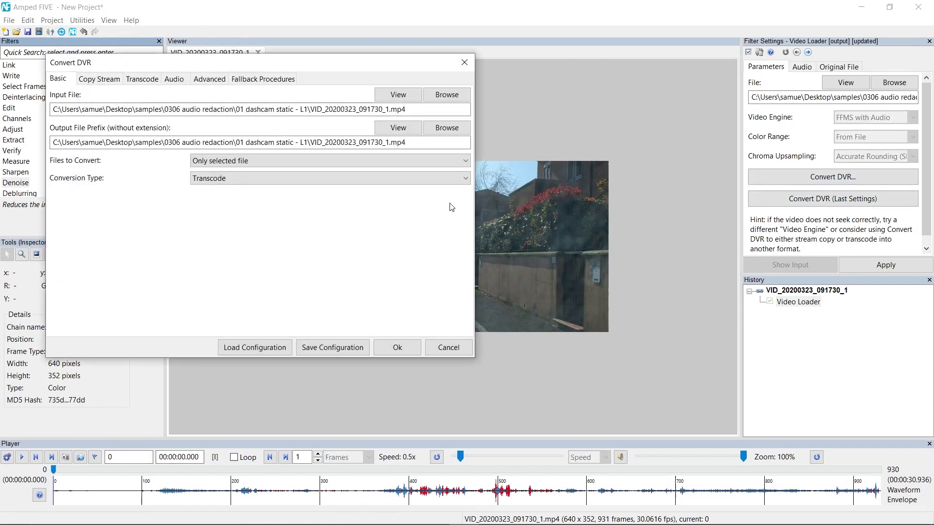
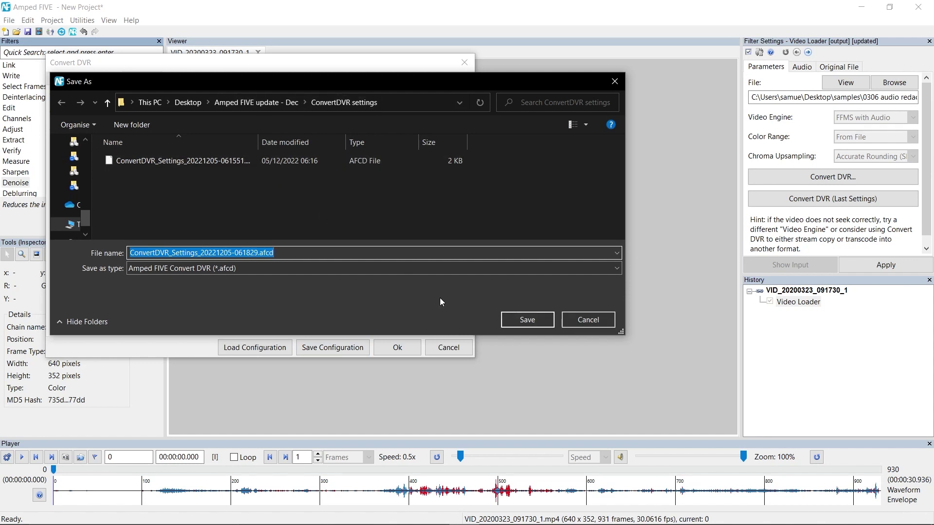
text(config 1)
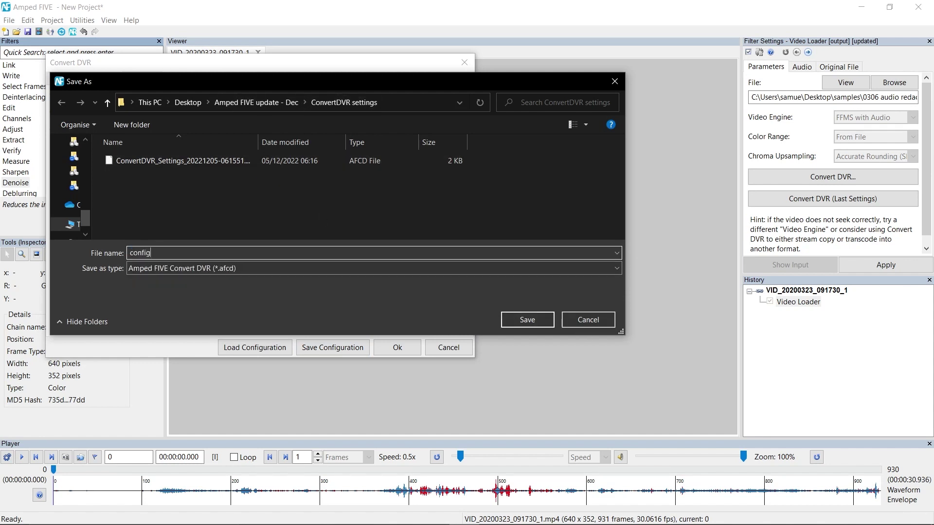
click(520, 320)
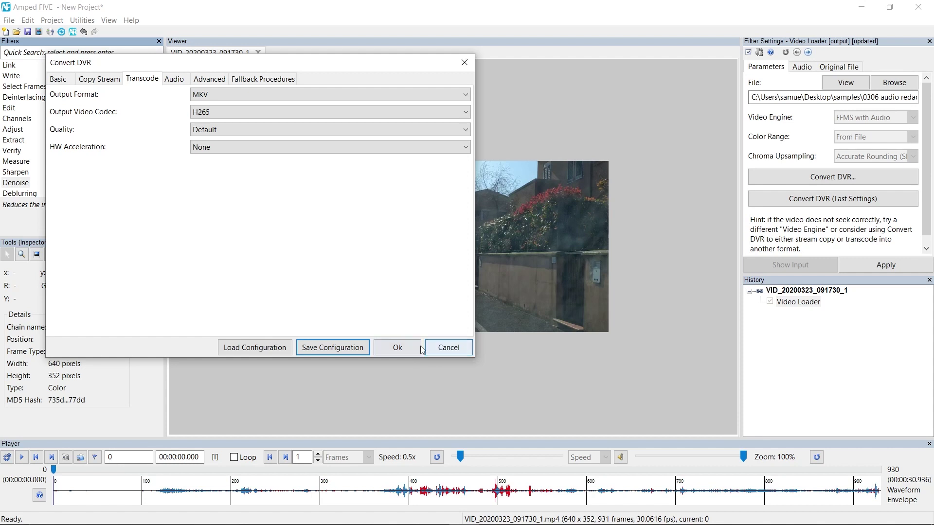
click(450, 349)
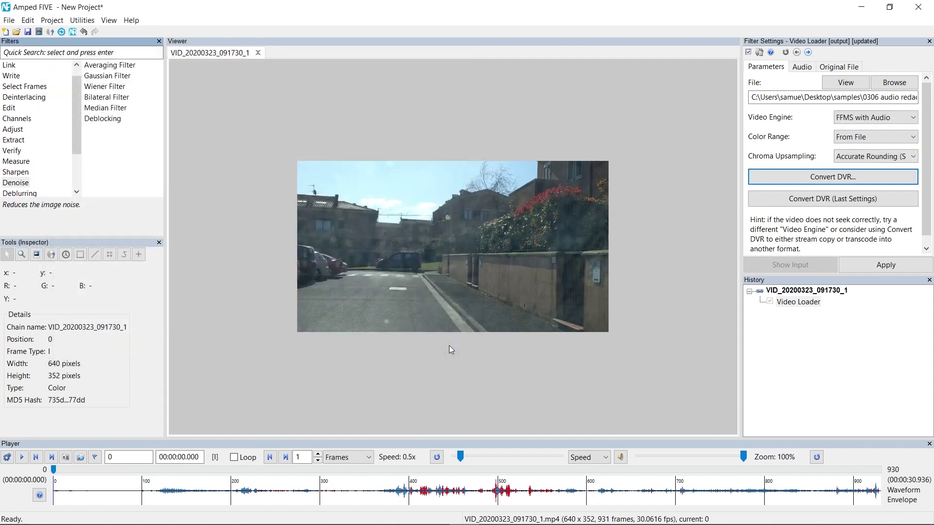
Step: Load the saved configuration config 1.afcd into the Convert DVR transcode settings of the dashcam video
click(788, 175)
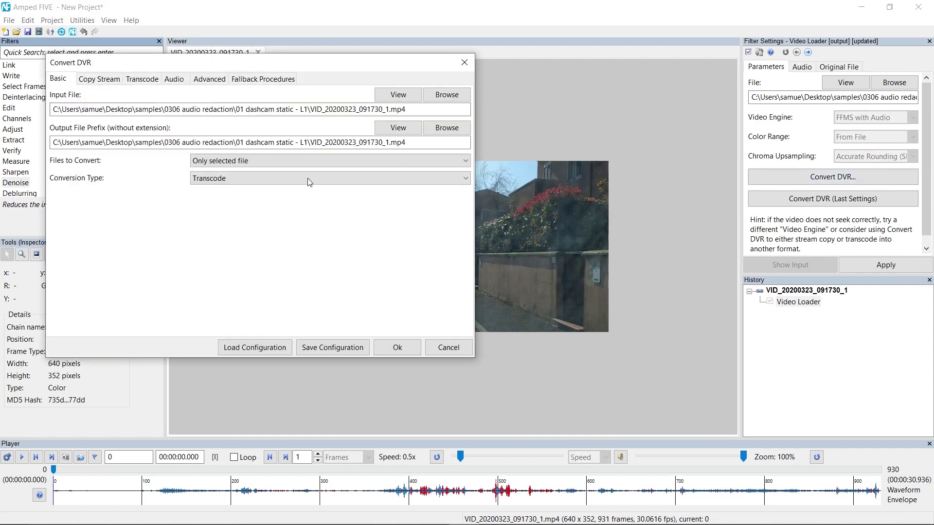
click(141, 79)
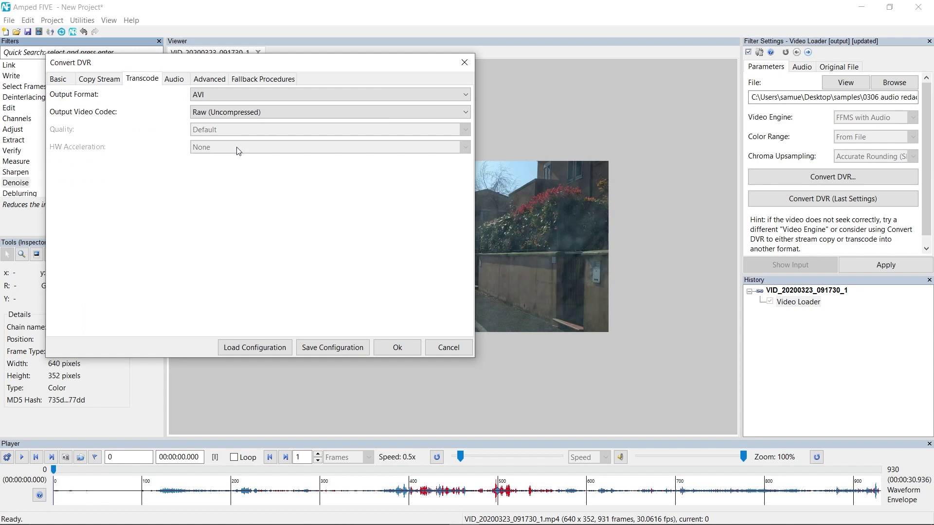
click(252, 351)
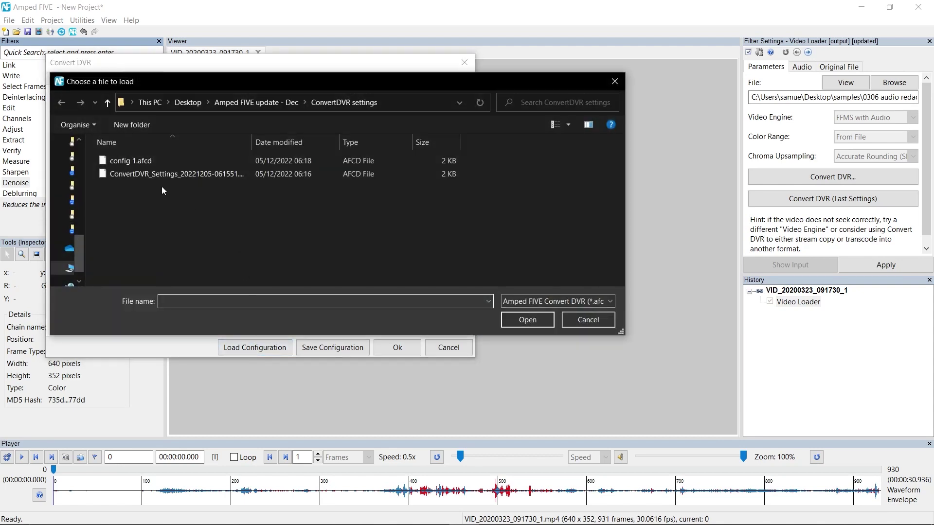
double_click(138, 165)
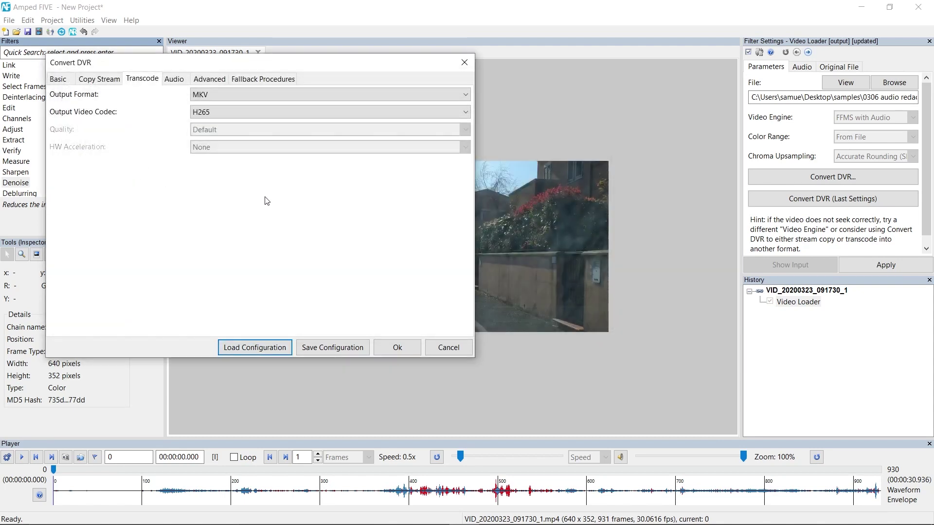